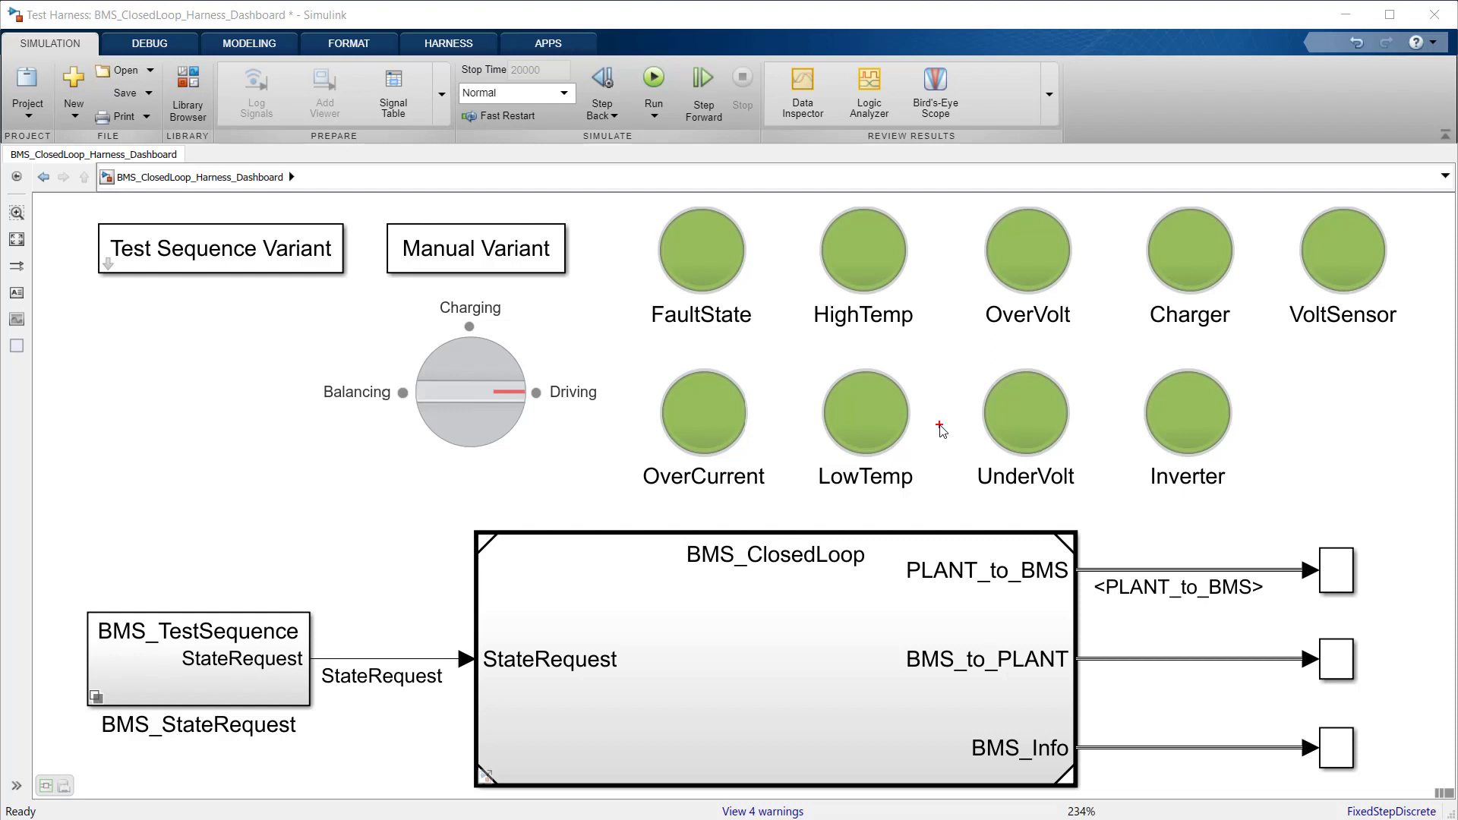
Step: Outline the StateRequest area, Test Sequence Variant, BMS_TestSequence and fault lamps, then clear the annotations
mouse_move(433, 497)
mouse_down()
mouse_move(775, 697)
mouse_move(1097, 819)
mouse_up()
drag(74, 204, 370, 313)
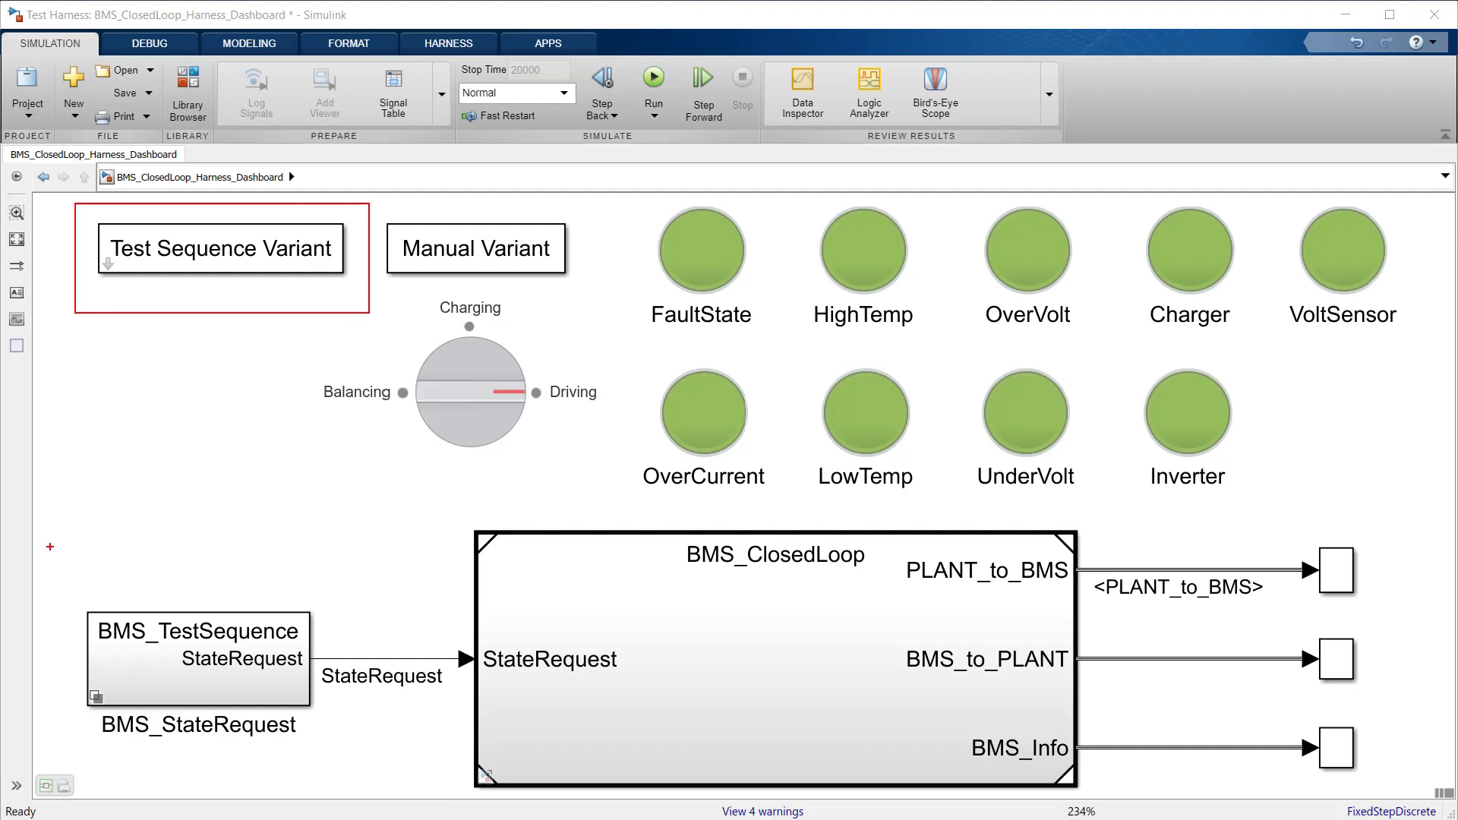
drag(51, 547, 350, 768)
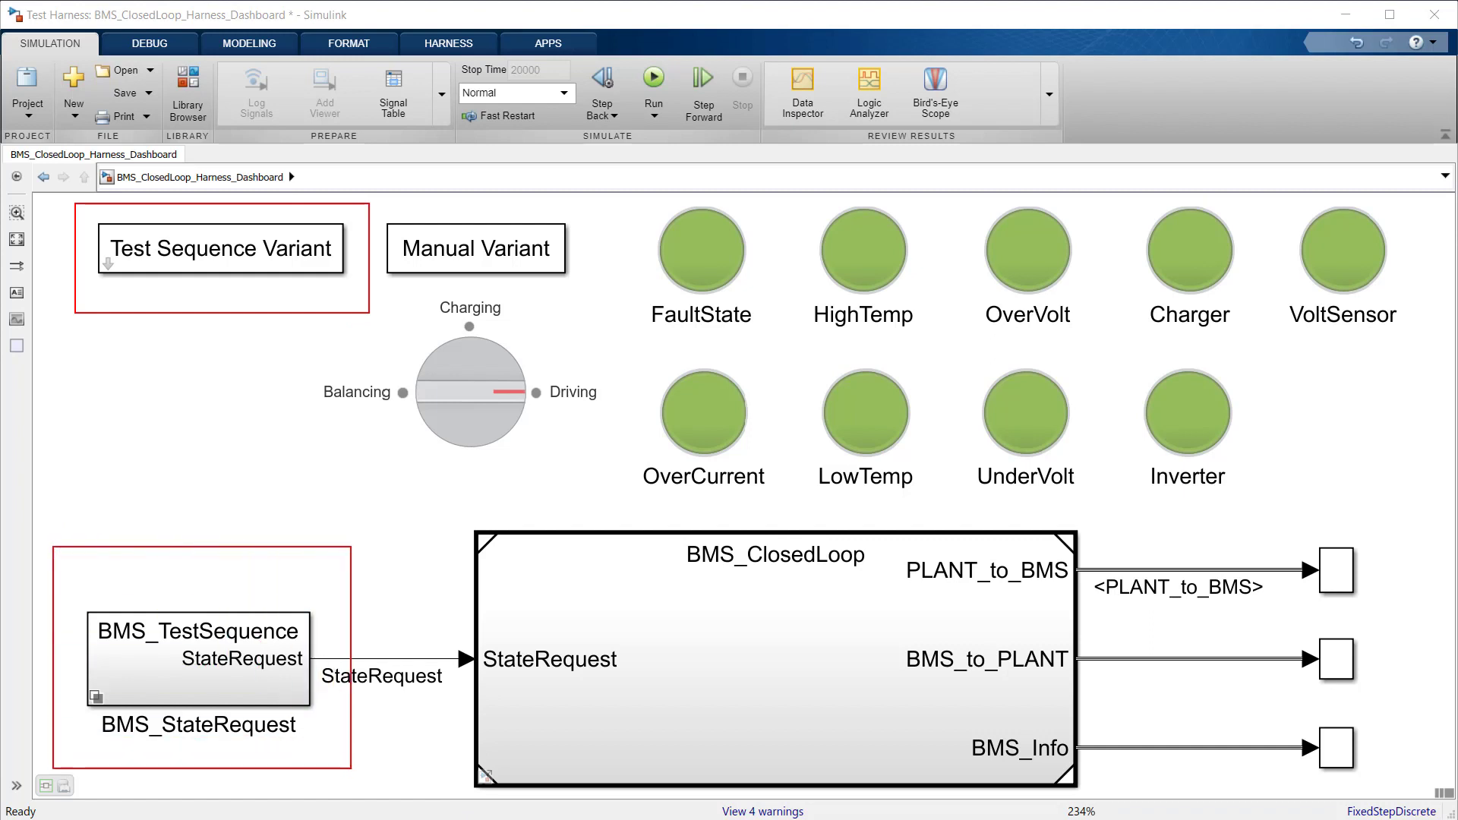
drag(613, 174, 1409, 511)
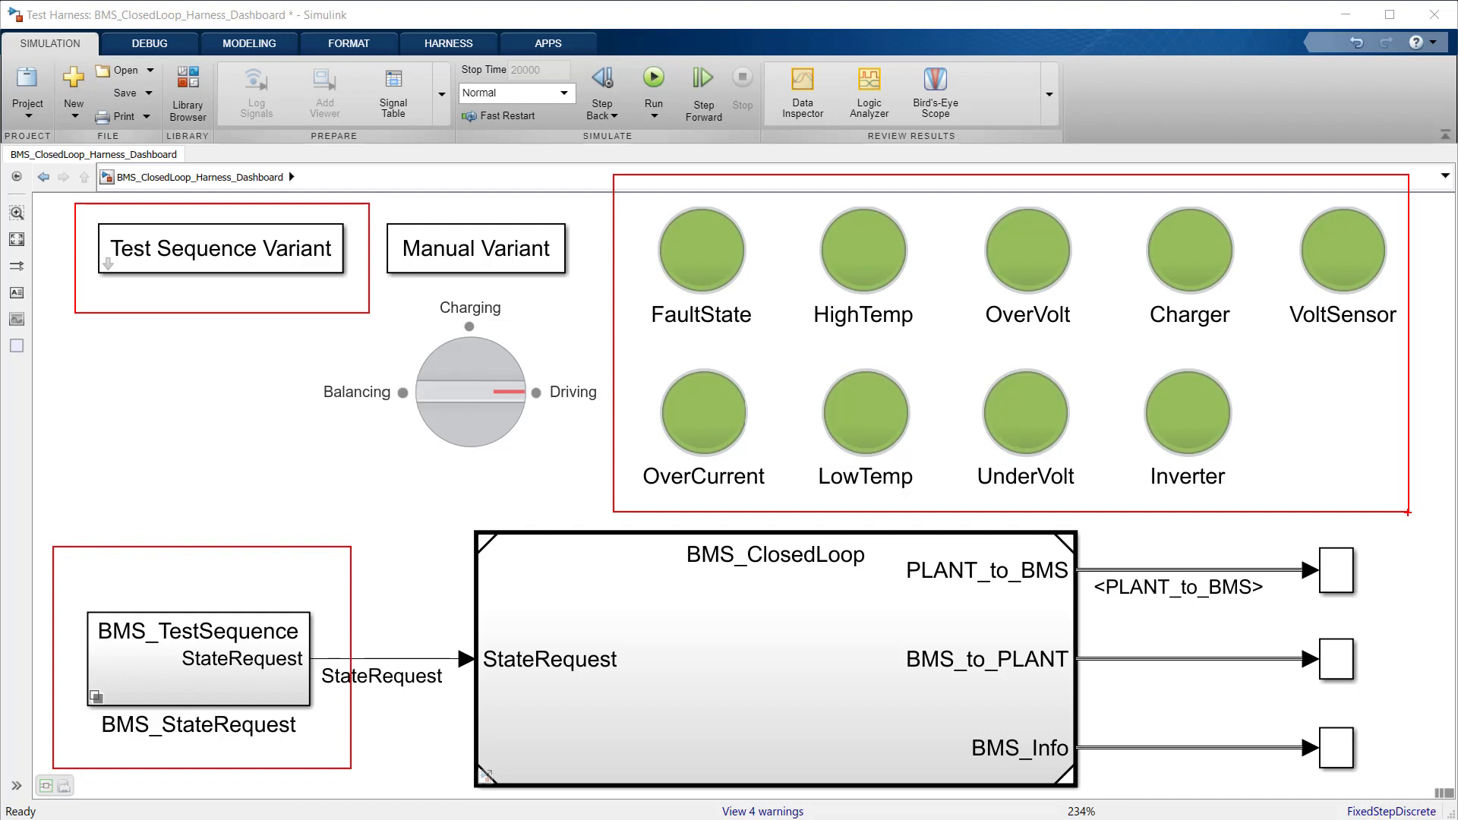
key(Escape)
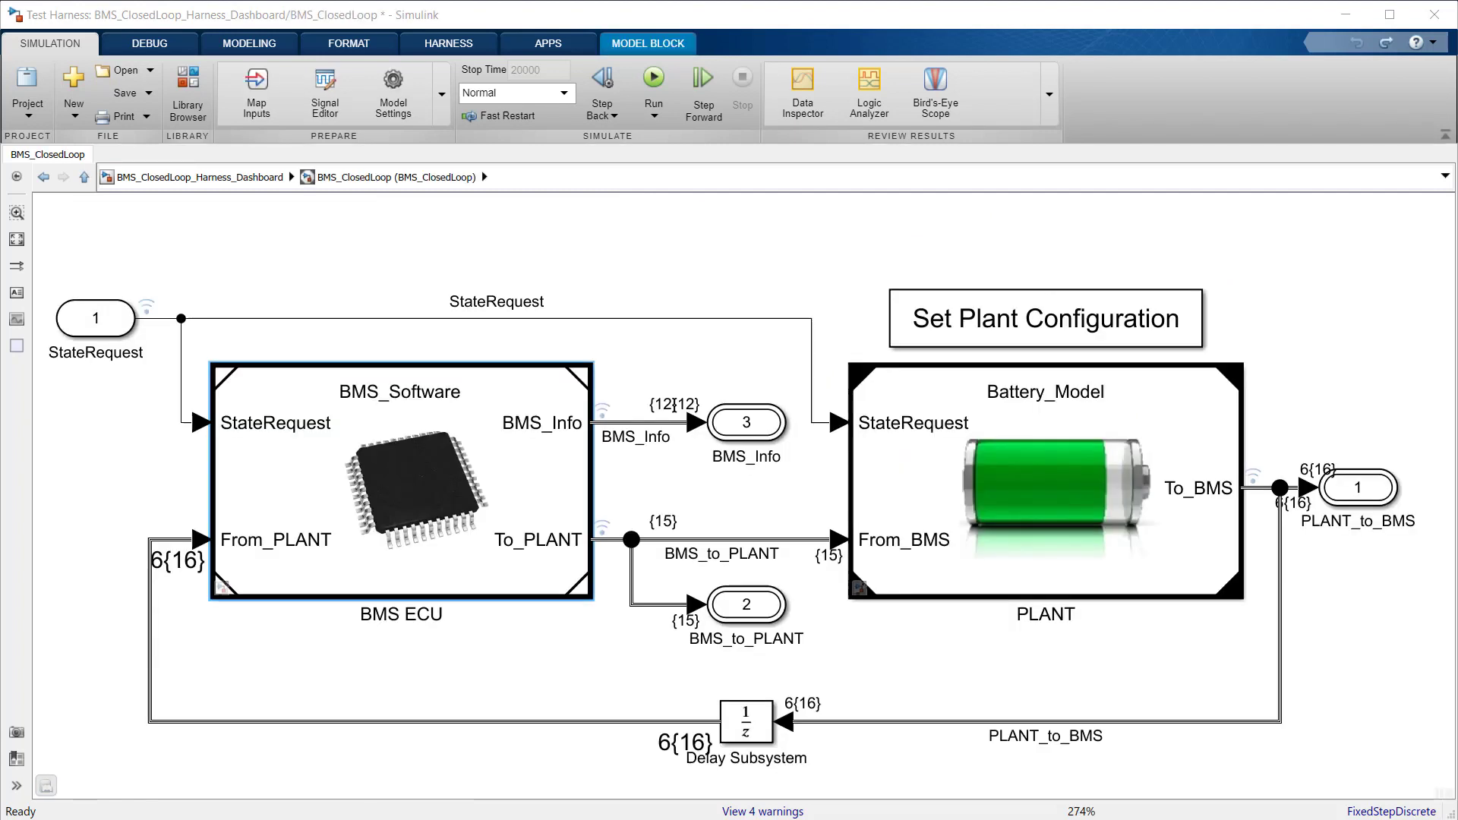
Step: Outline the BMS ECU and PLANT blocks, then clear the annotations
drag(189, 339, 619, 651)
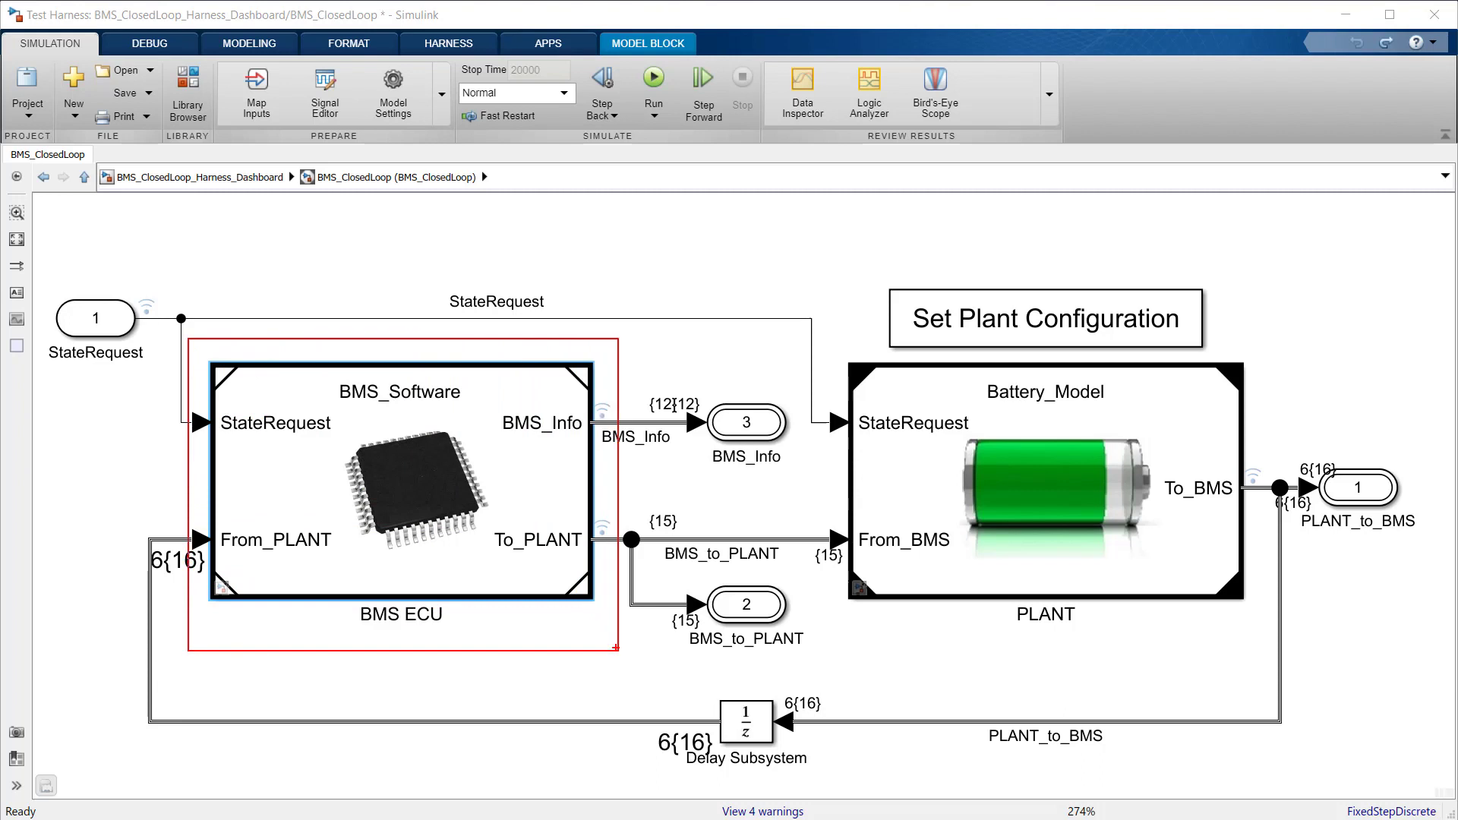
drag(813, 347, 1273, 626)
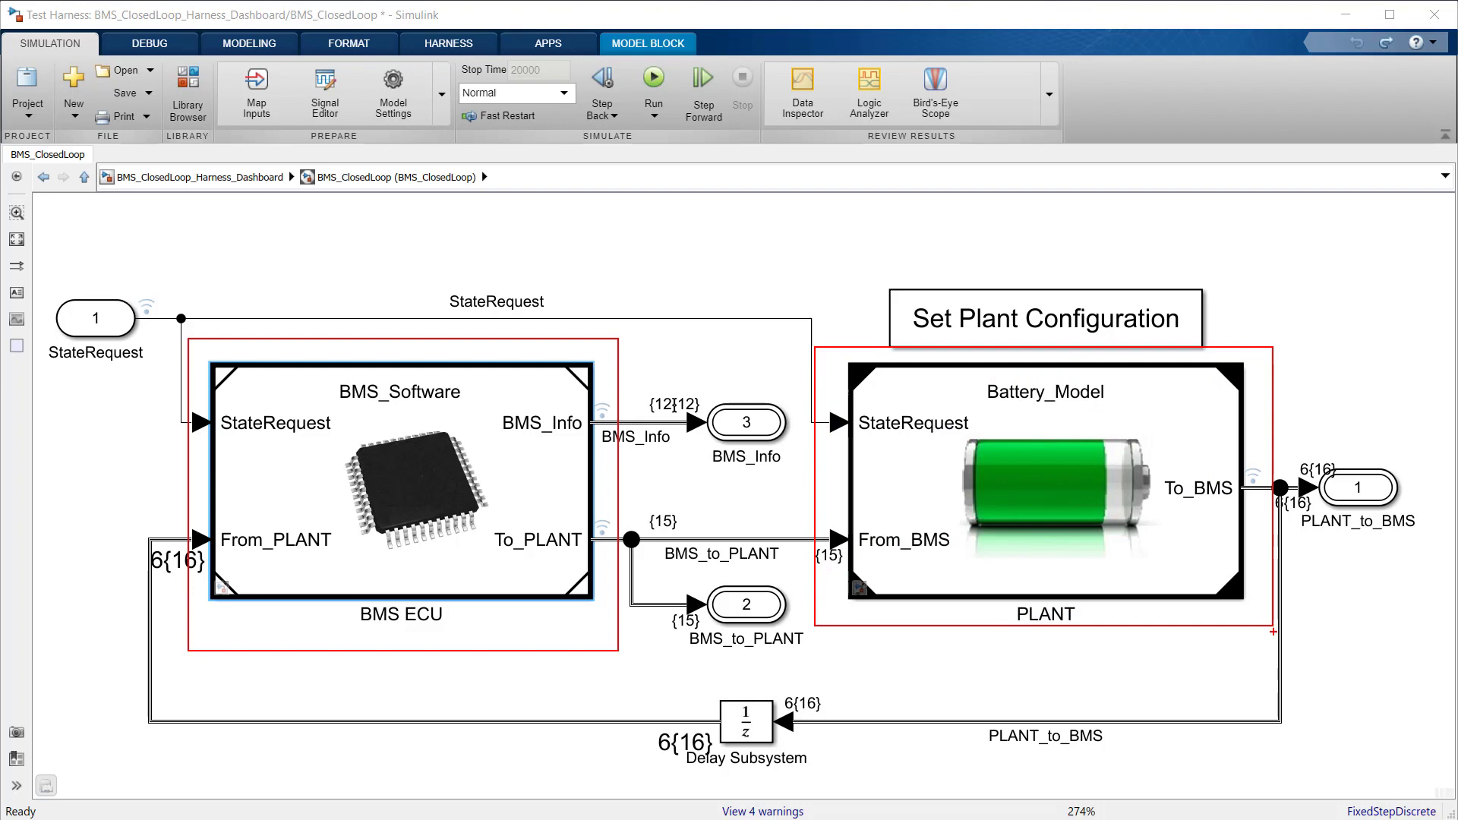
key(Escape)
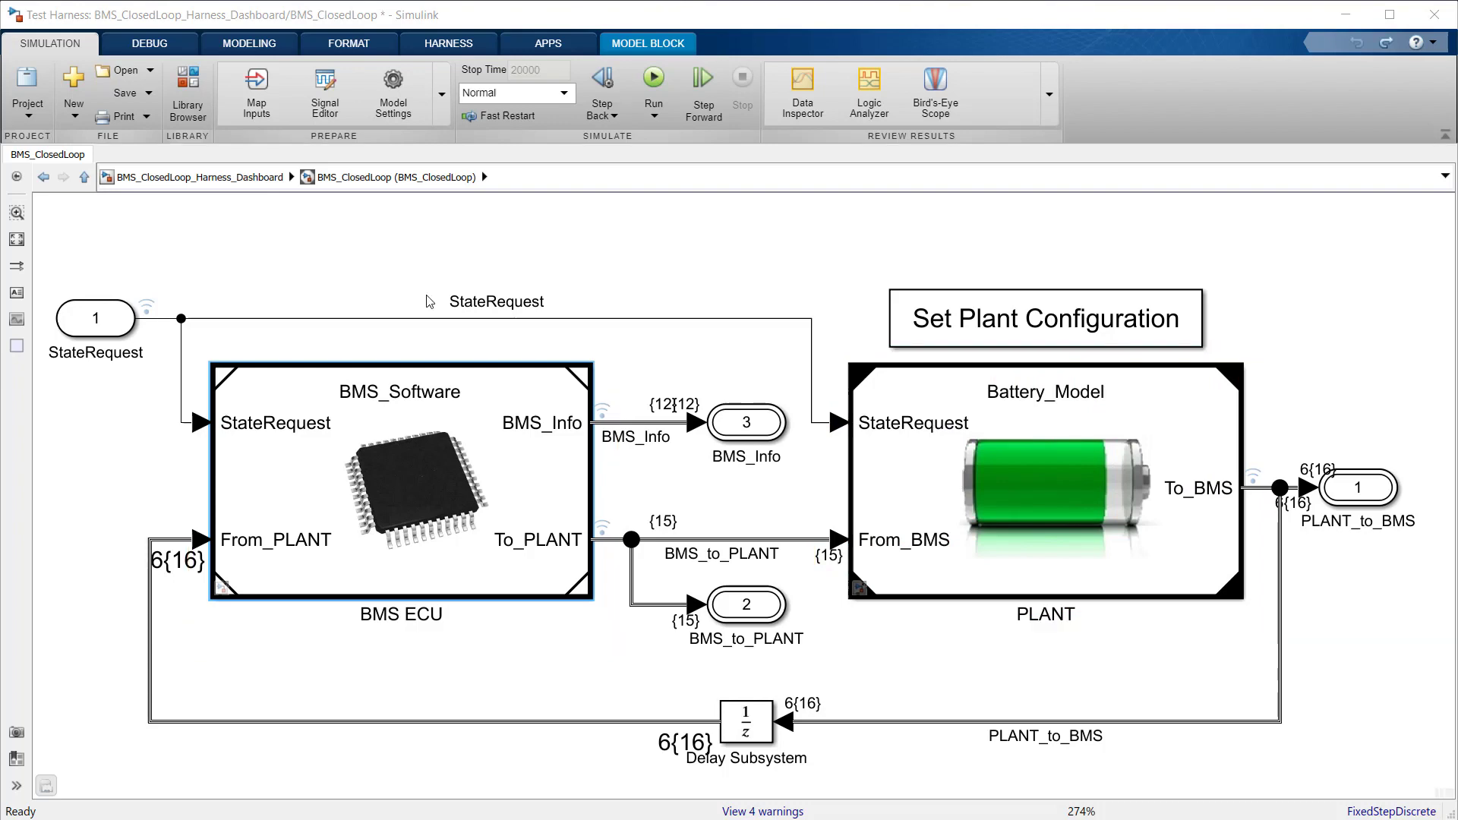
Step: Drill from PLANT into Battery_Pack and open its Battery_Pack_16Modules variant
double_click(1165, 440)
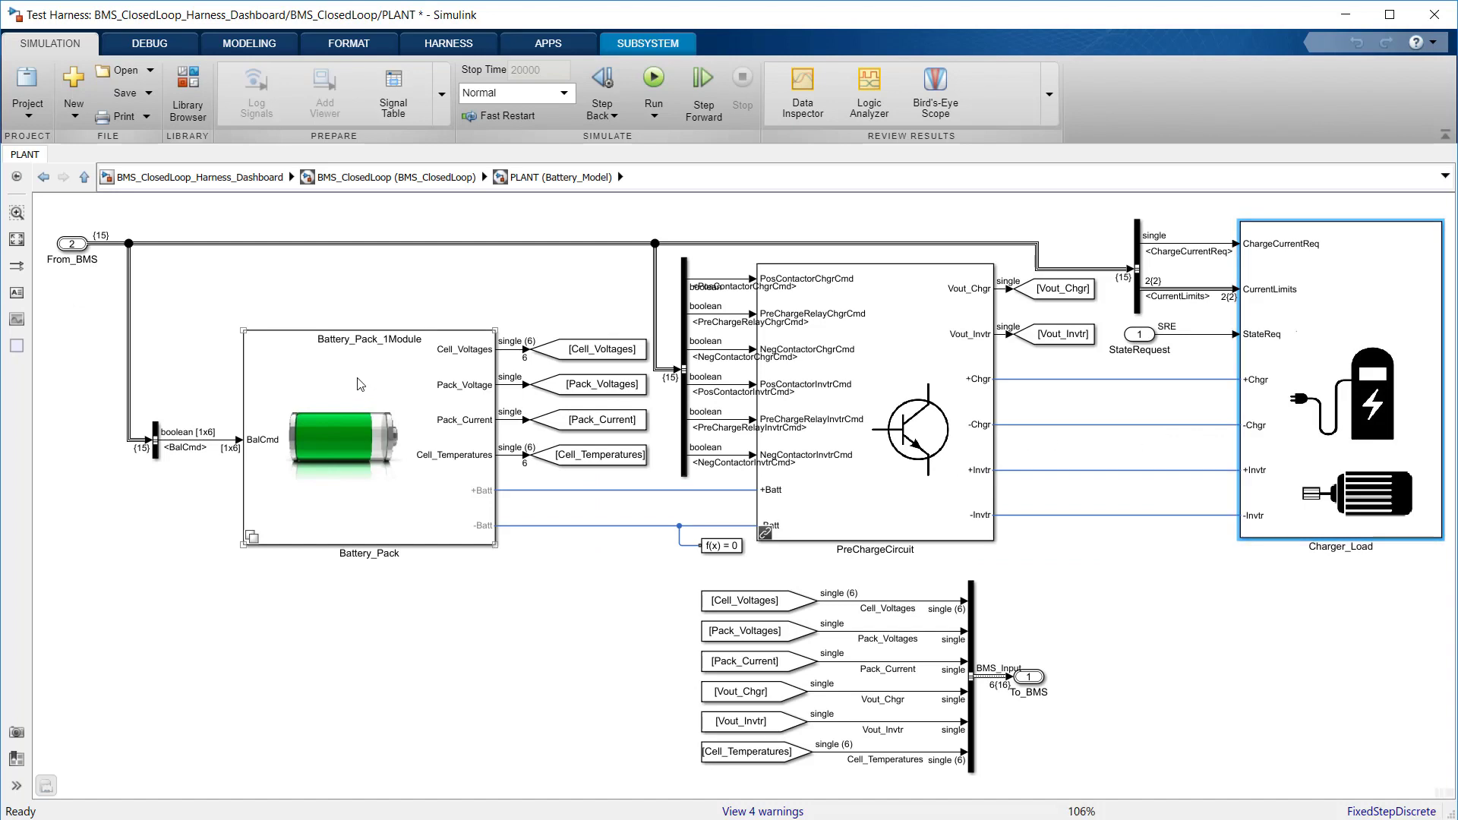
click(361, 383)
double_click(361, 384)
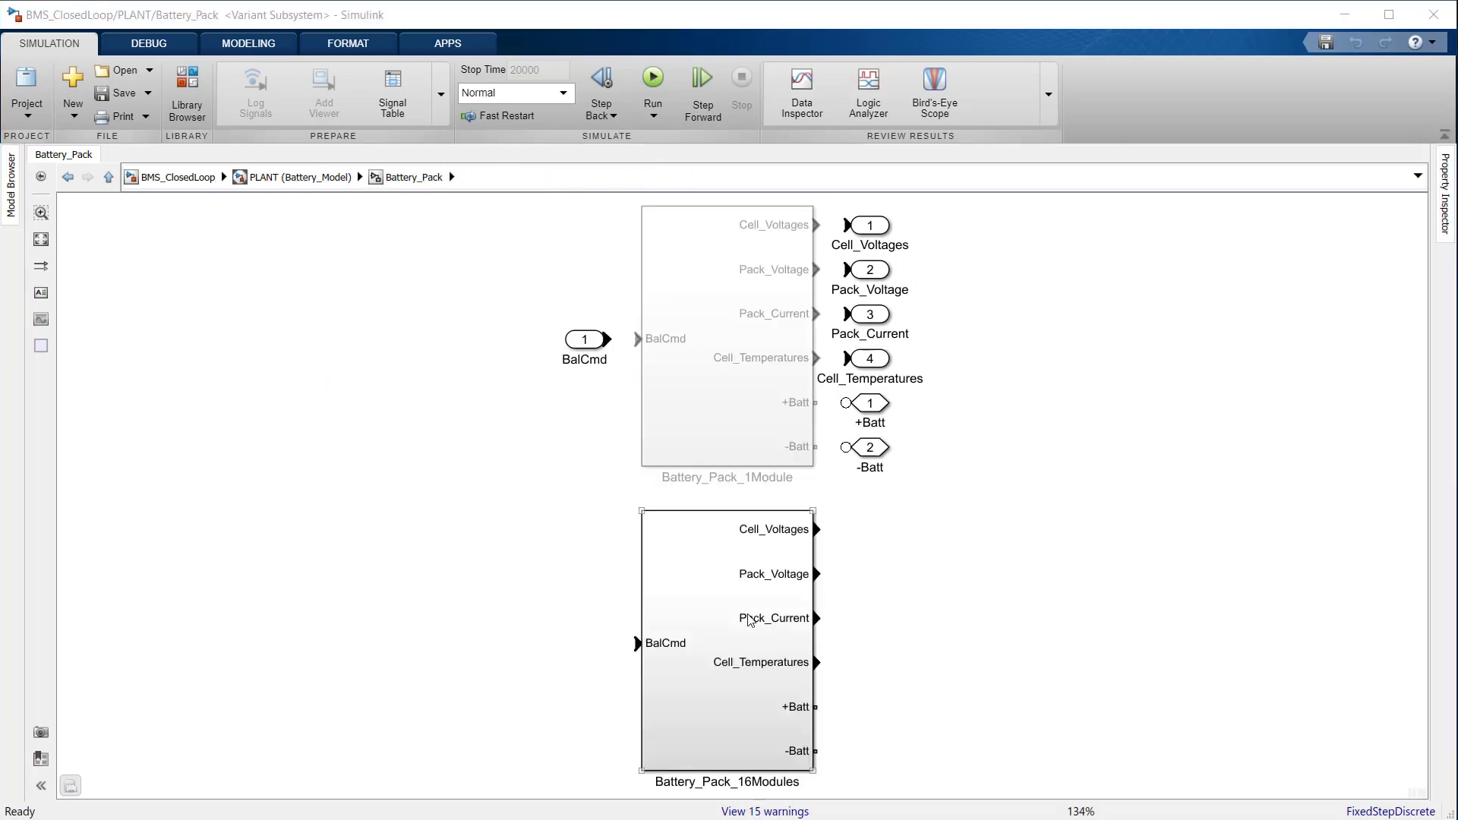
click(750, 621)
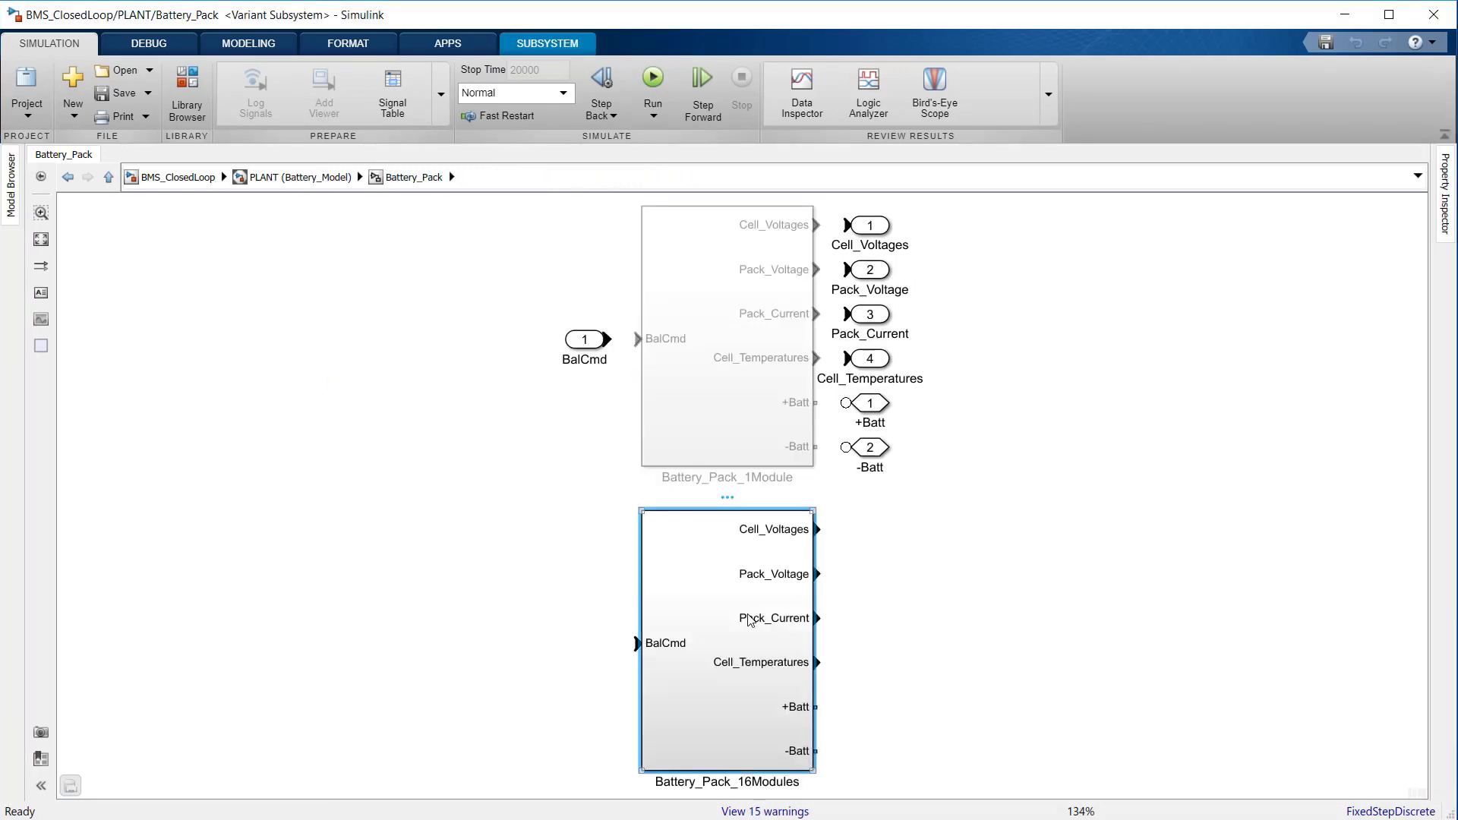
double_click(751, 621)
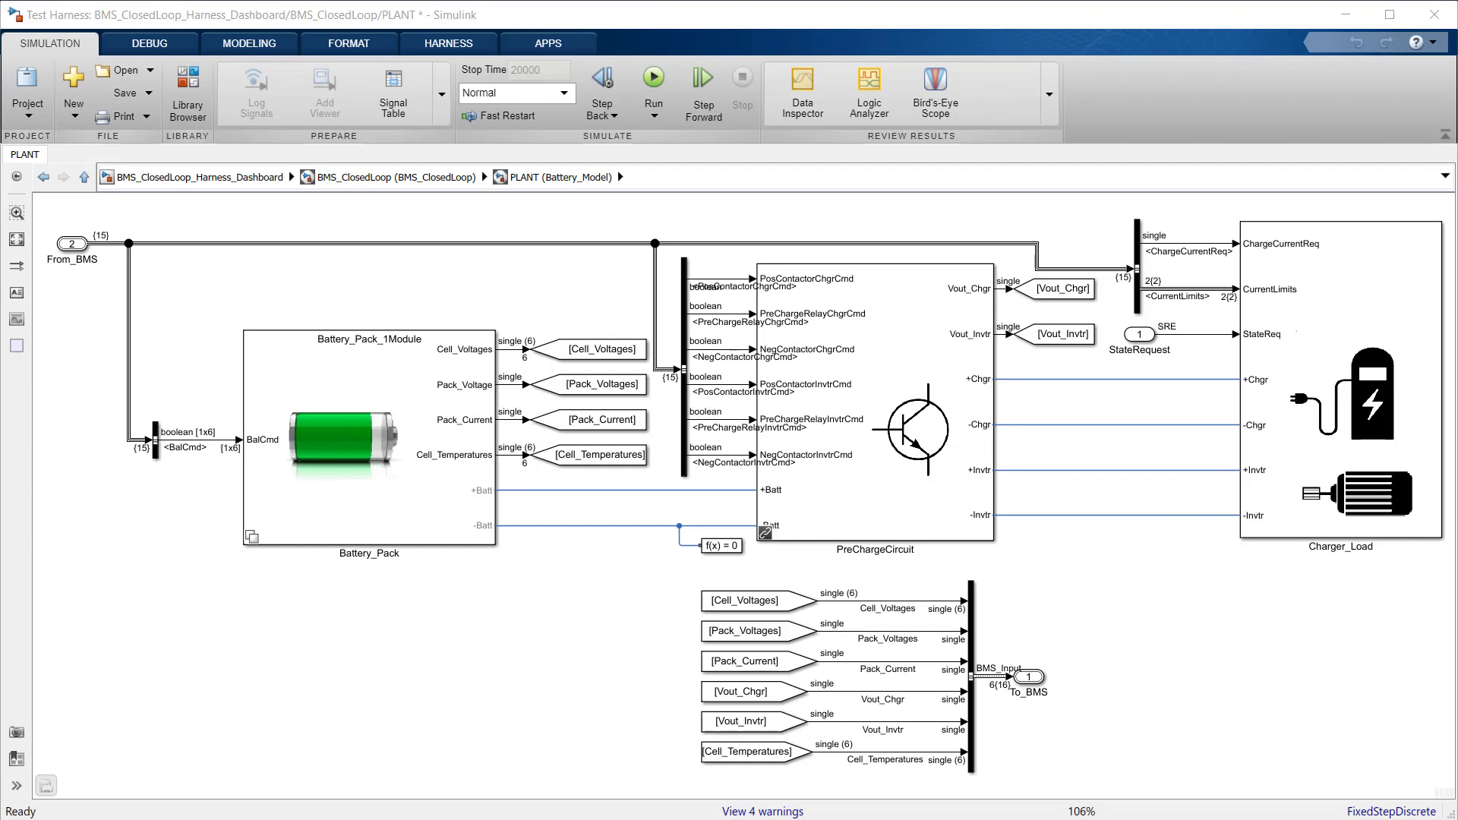
Step: Select the Battery_Pack block in the PLANT diagram
click(444, 386)
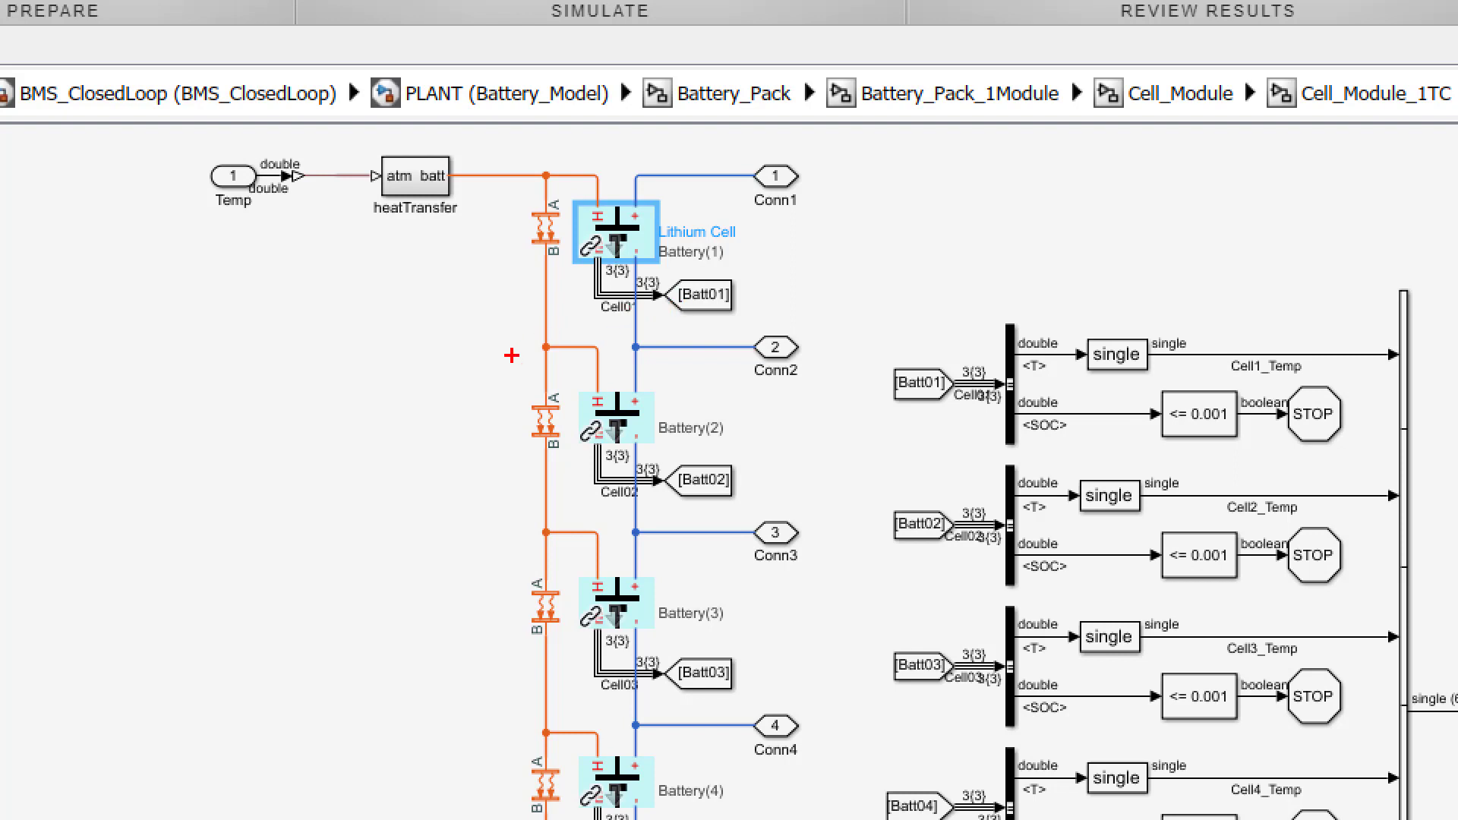
Step: Outline the thermal blocks beside Battery(2) and Battery(3), then the Battery(6) and Battery(1) cells
drag(511, 355, 577, 501)
mouse_move(514, 564)
mouse_down()
mouse_move(520, 602)
mouse_move(572, 670)
mouse_up()
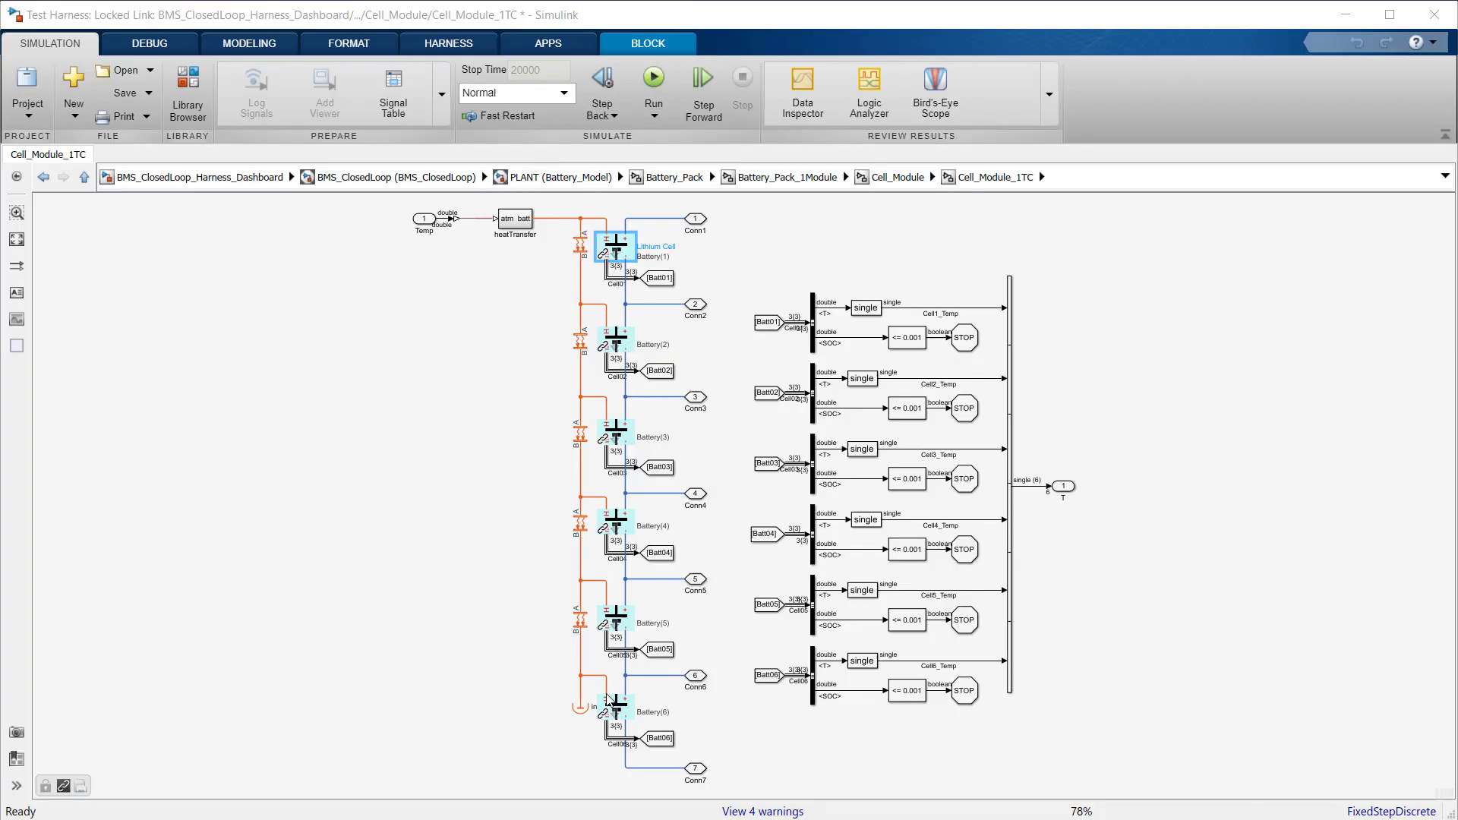
drag(564, 674, 777, 817)
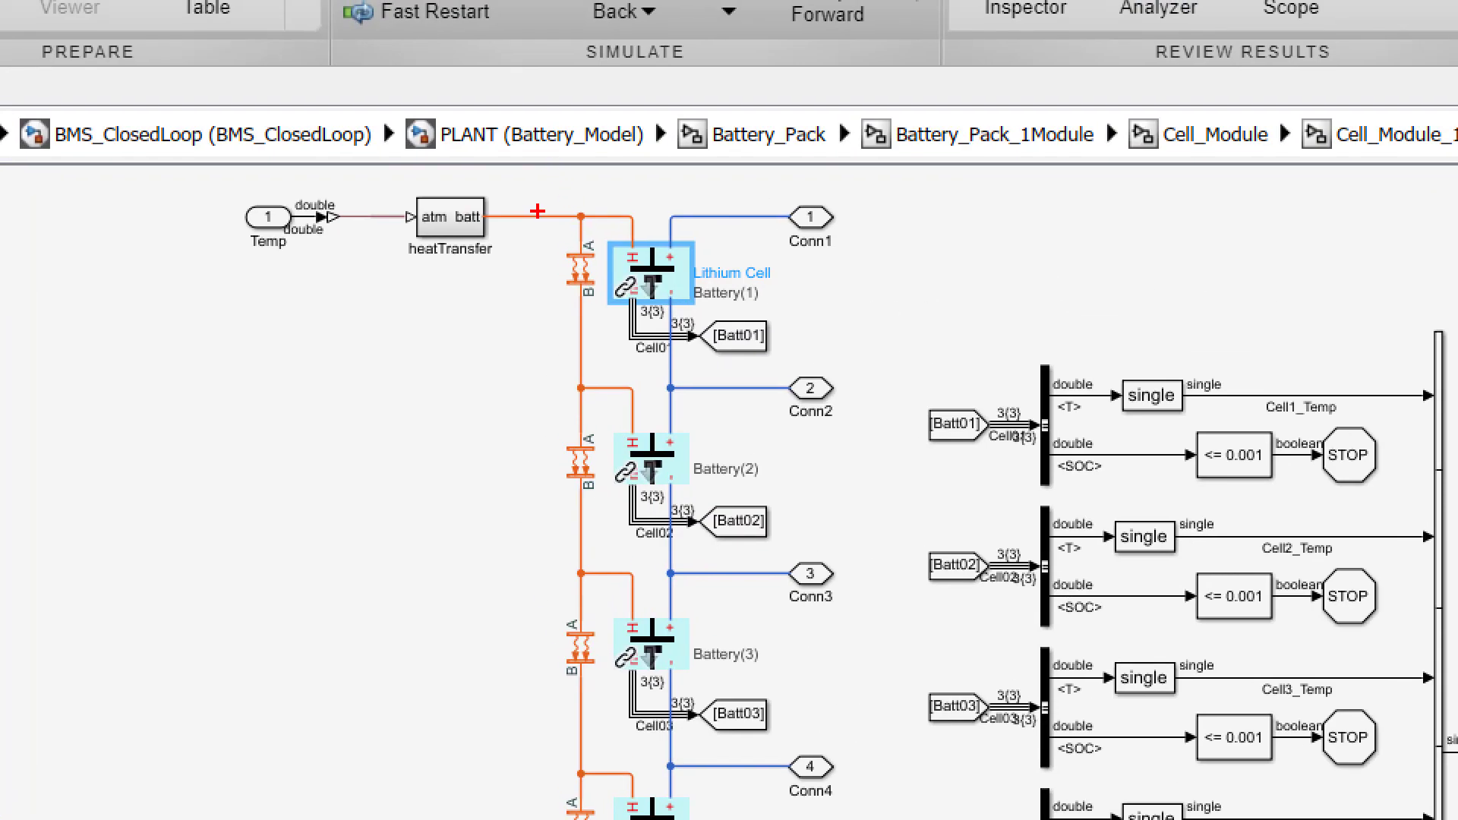
mouse_move(546, 200)
mouse_down()
mouse_move(618, 264)
mouse_move(803, 370)
mouse_up()
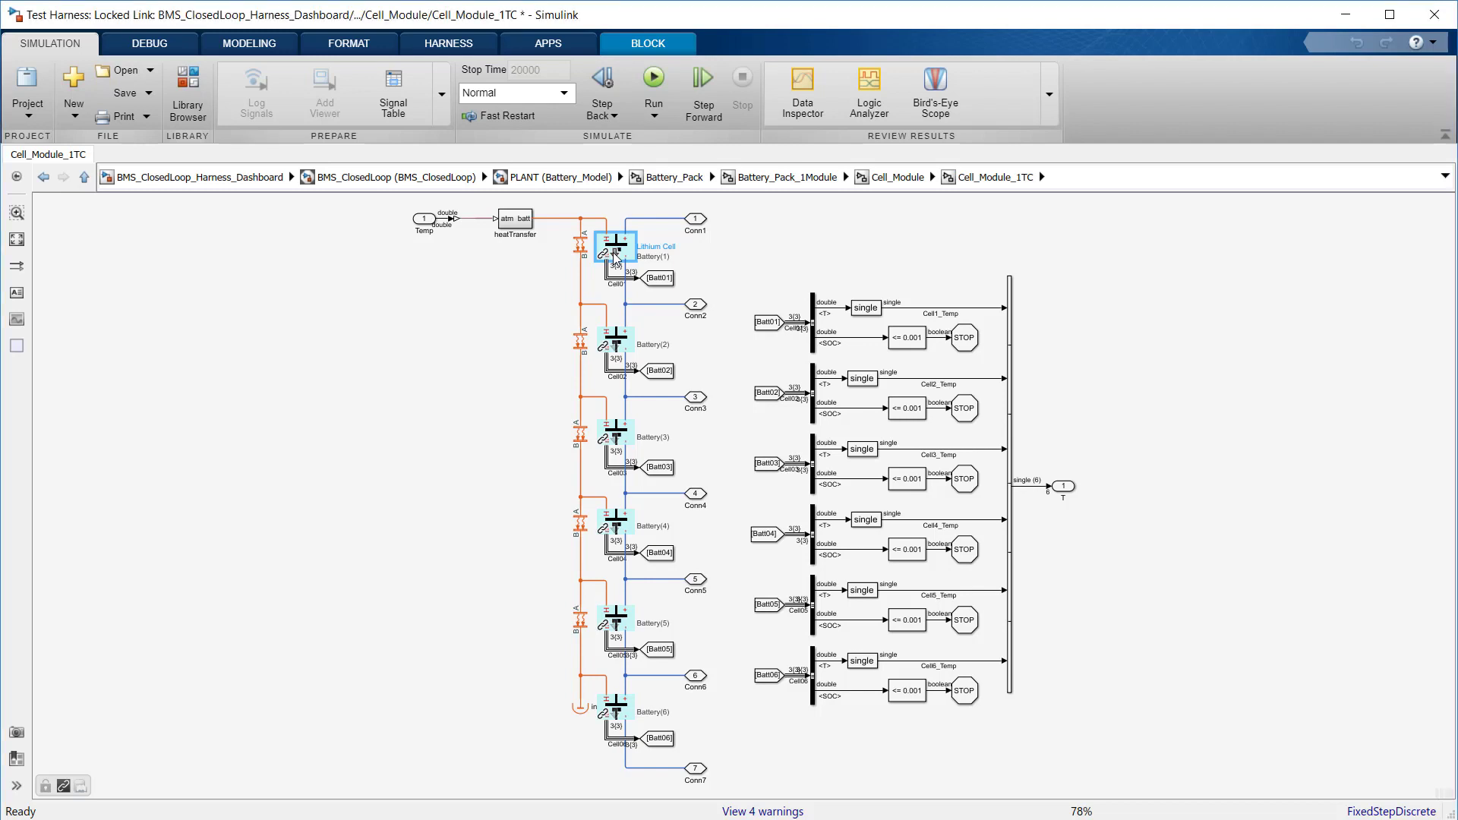
Step: Open Battery(1)'s Lithium Cell model and view the R0 resistor's block parameters
double_click(615, 258)
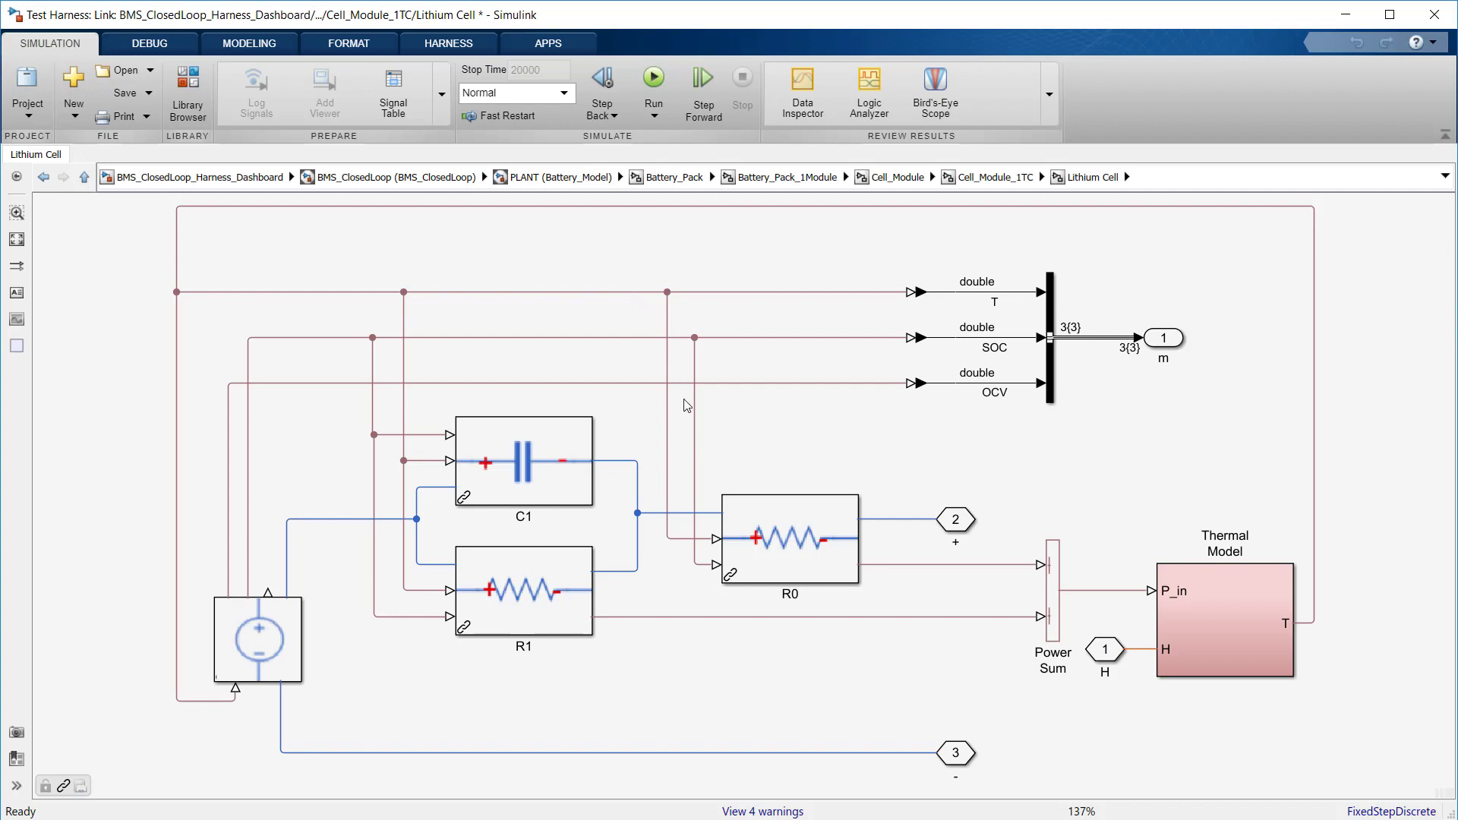
double_click(782, 541)
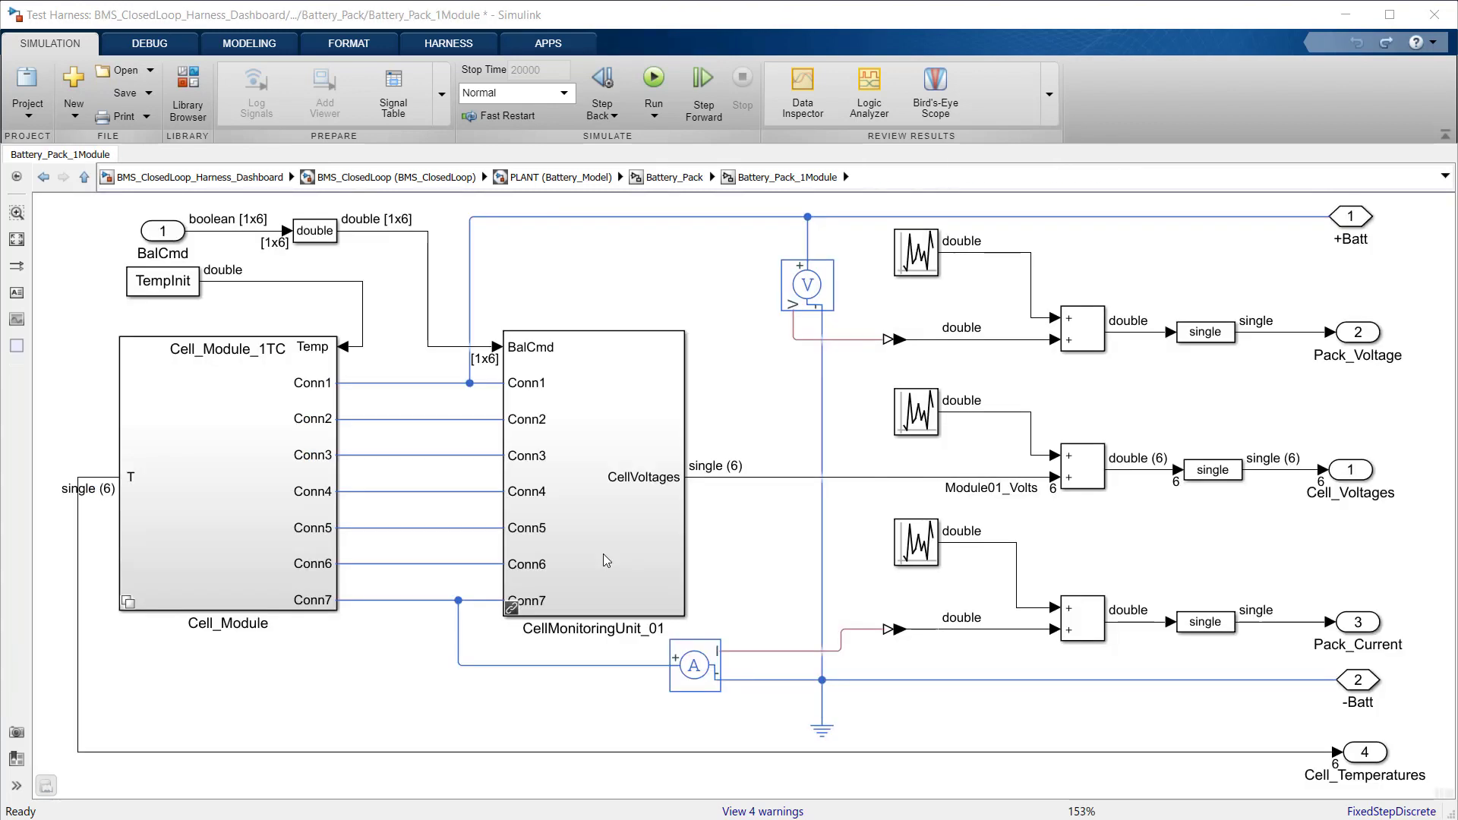
Step: Open CellMonitoringUnit_01 and zoom in on its balancing circuits
click(604, 555)
click(603, 553)
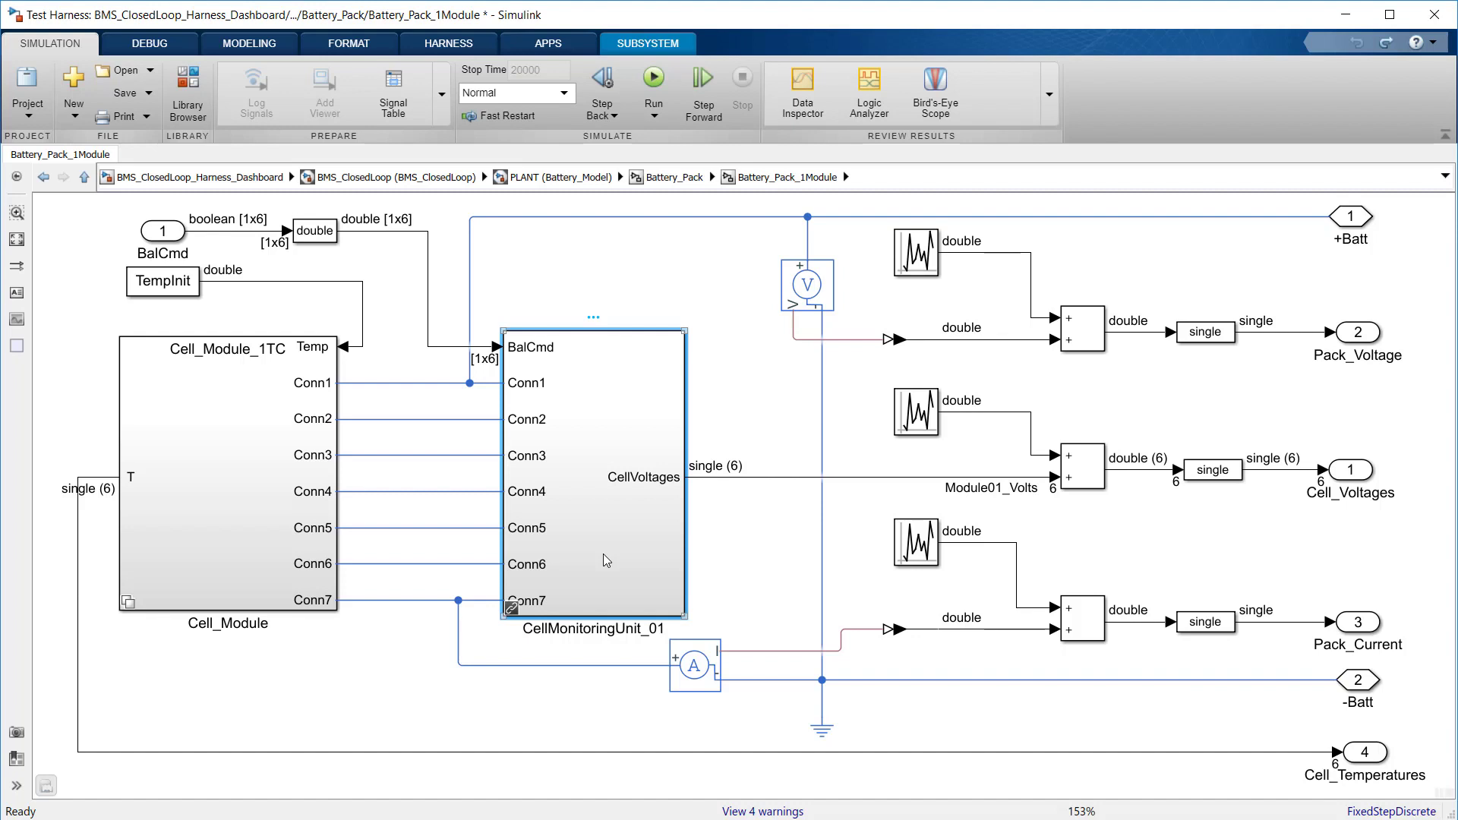
double_click(603, 555)
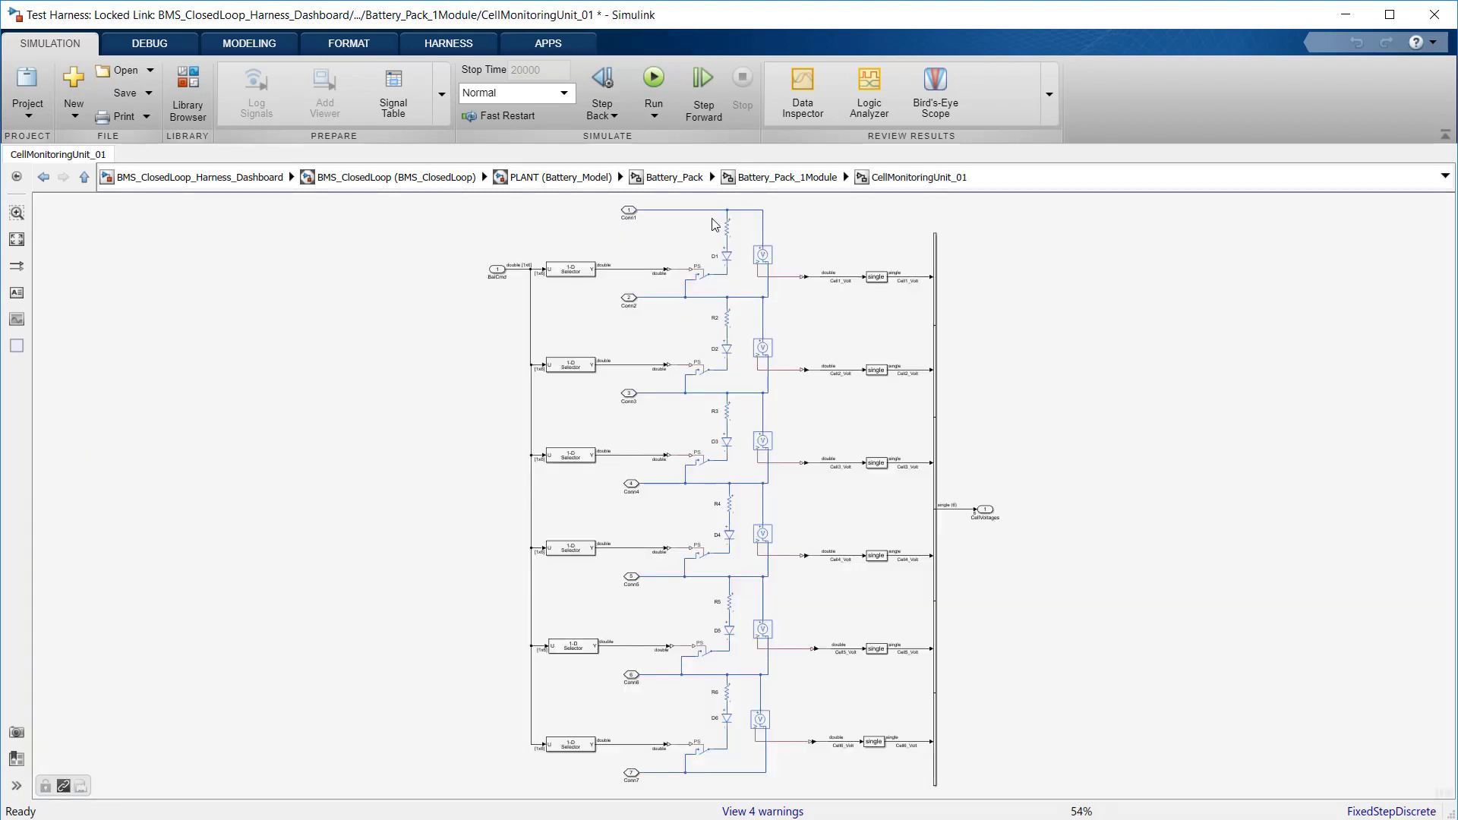
scroll(714, 224, up, 5)
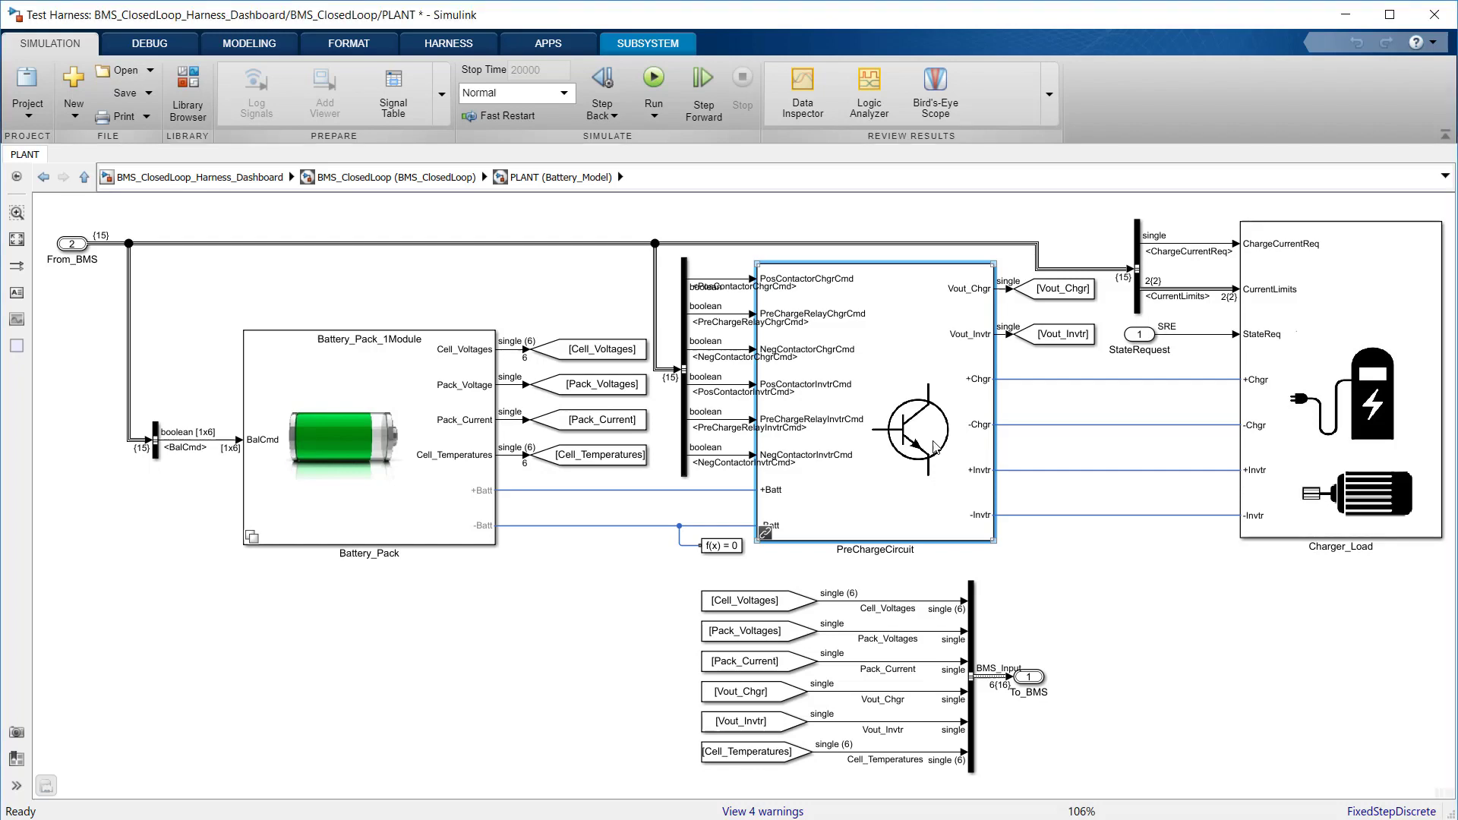
double_click(934, 447)
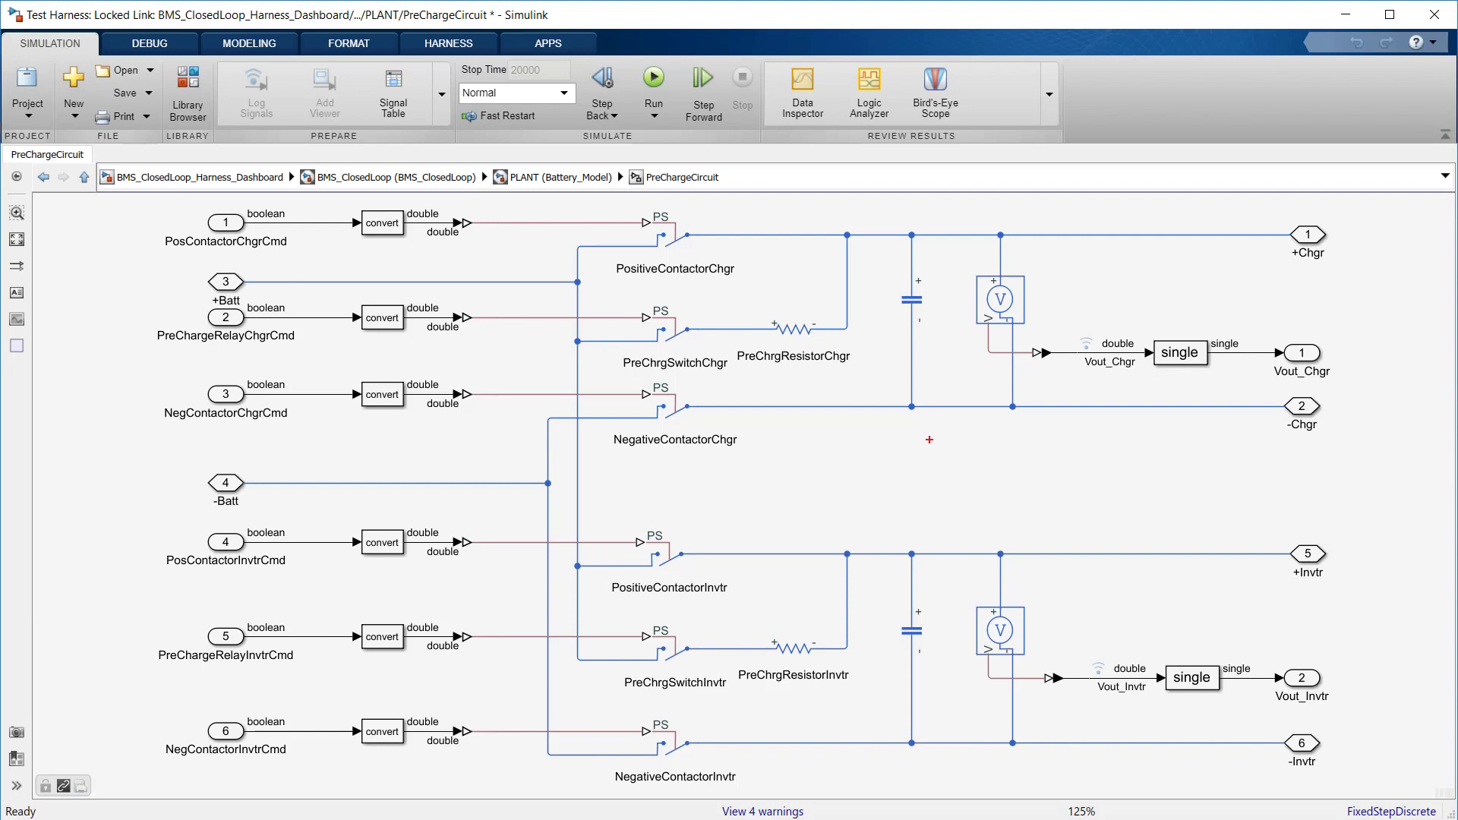
drag(747, 296, 835, 380)
drag(740, 621, 833, 683)
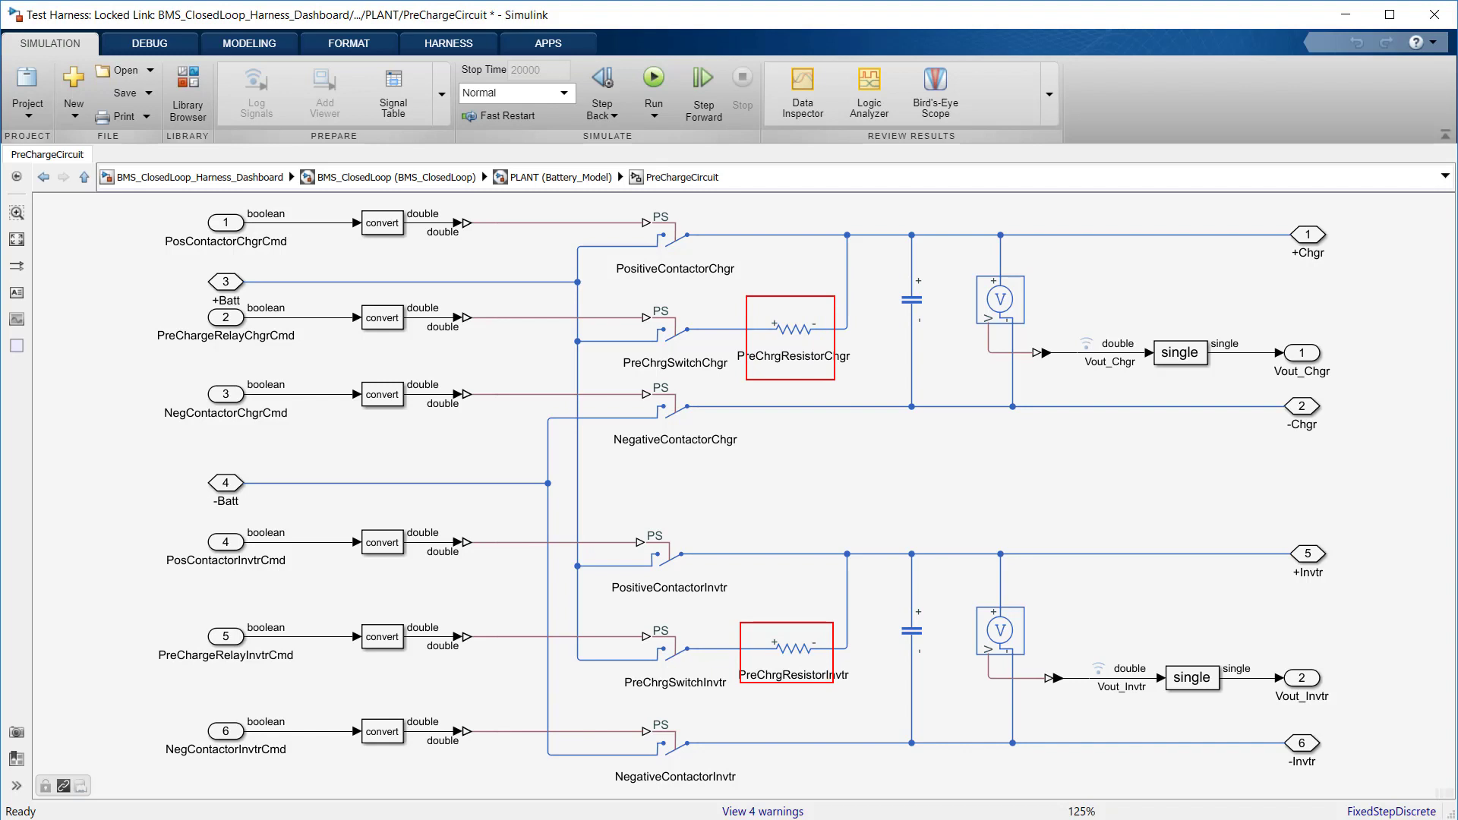
key(Escape)
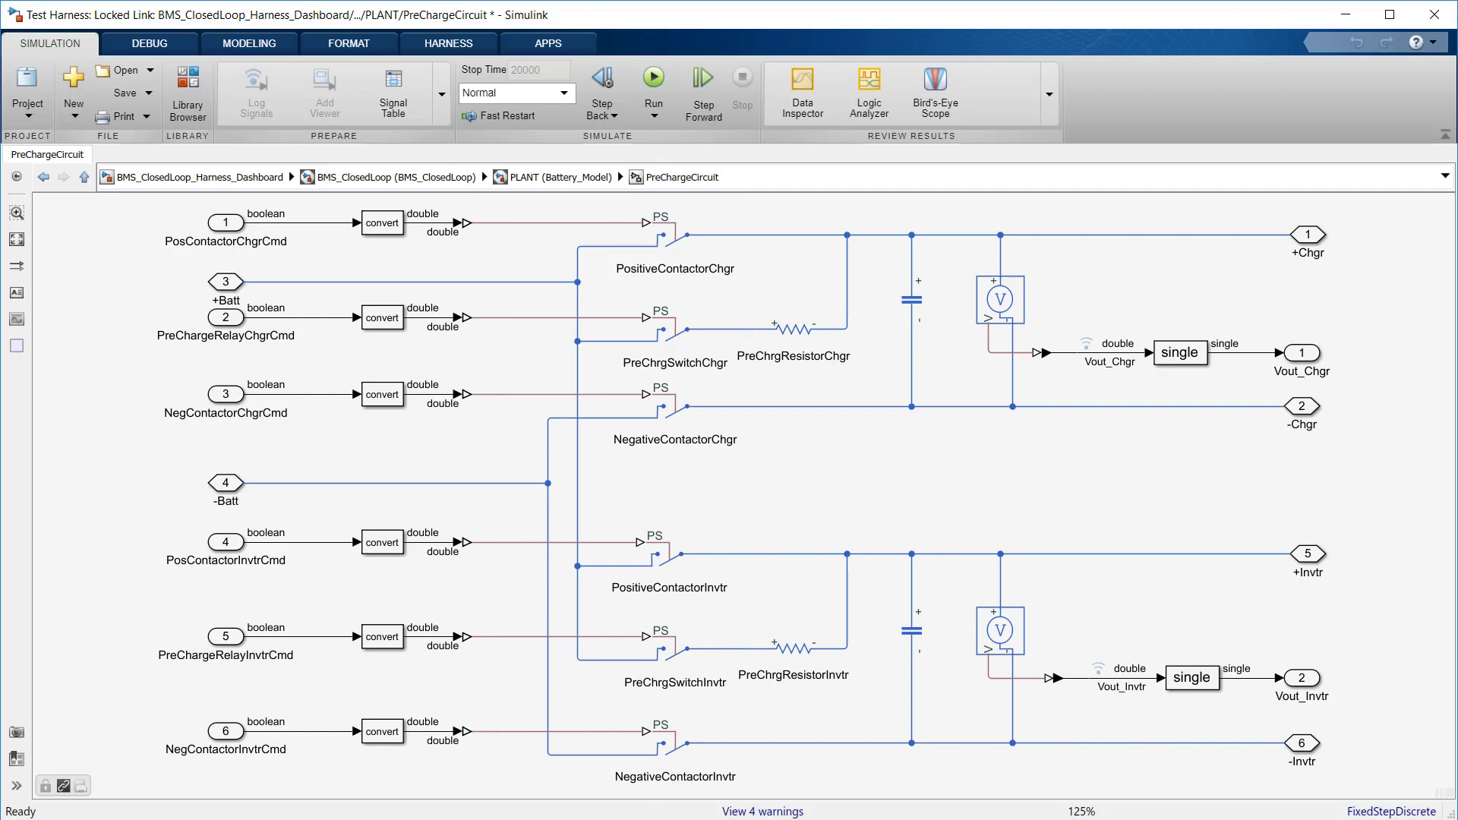
key(Escape)
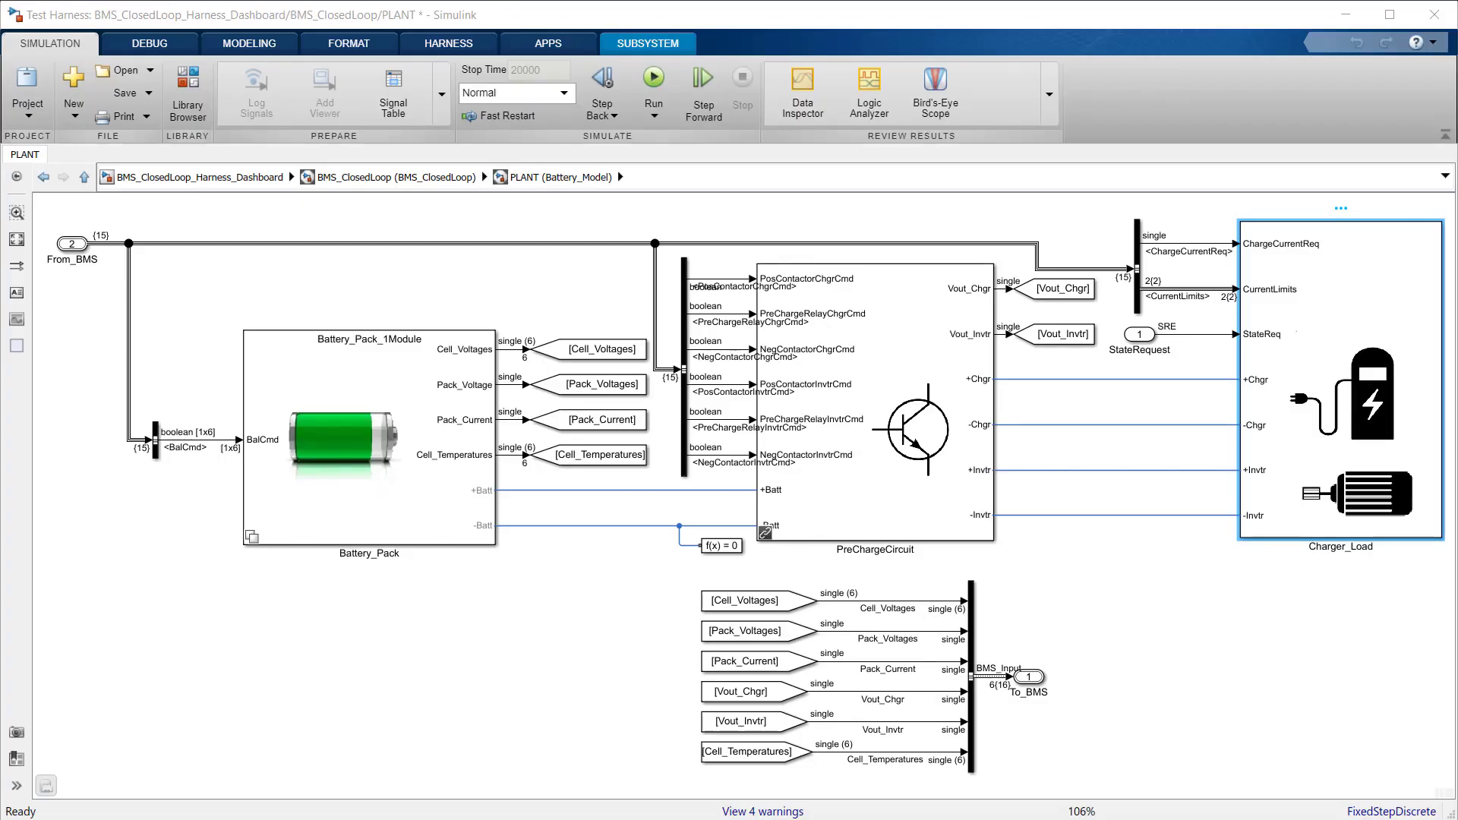
Step: Outline Charger_Load with an annotation rectangle, clear it, and open the subsystem
click(1322, 377)
drag(1197, 185, 1456, 593)
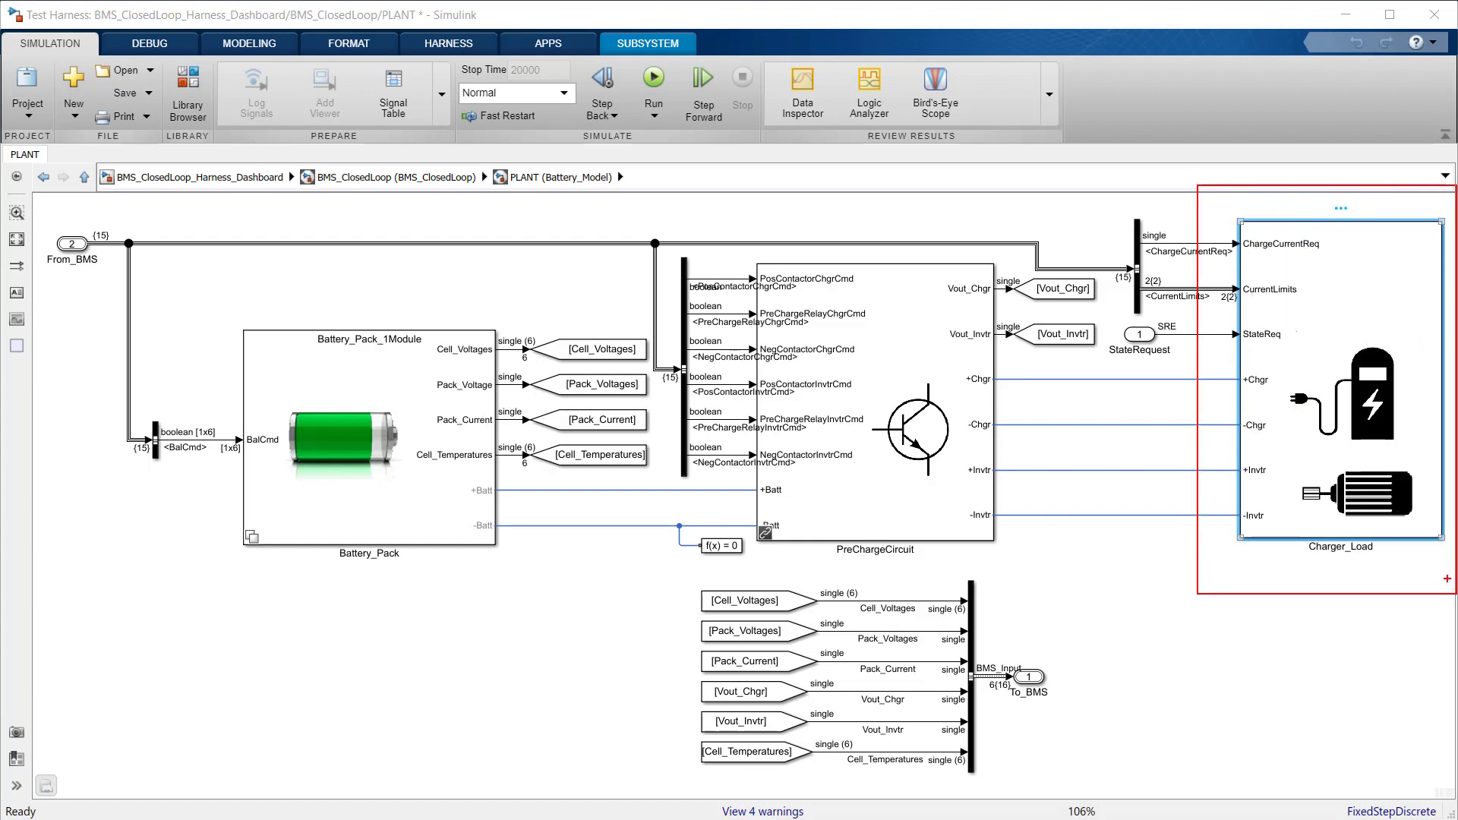
key(Escape)
double_click(1282, 282)
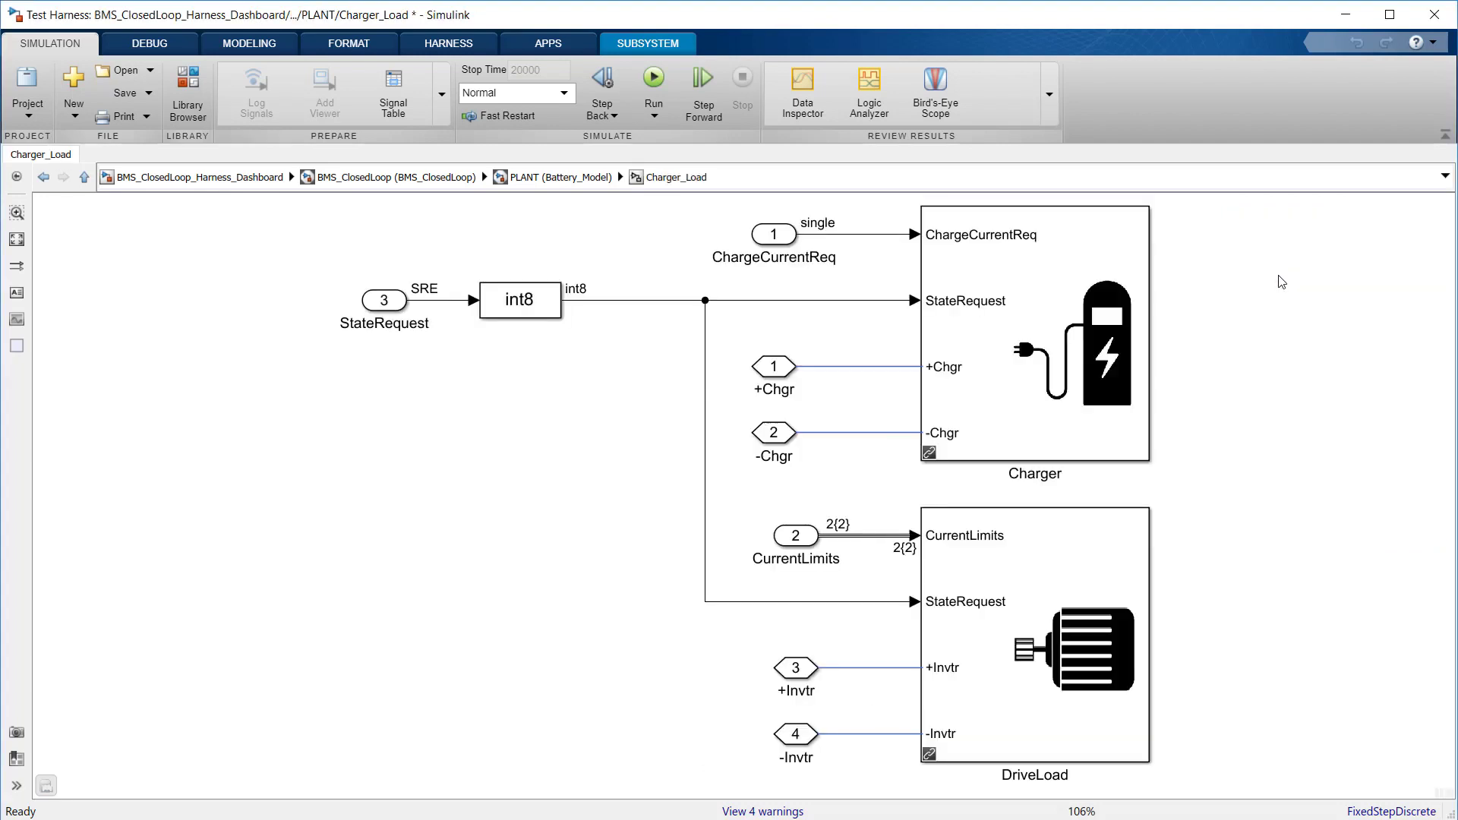